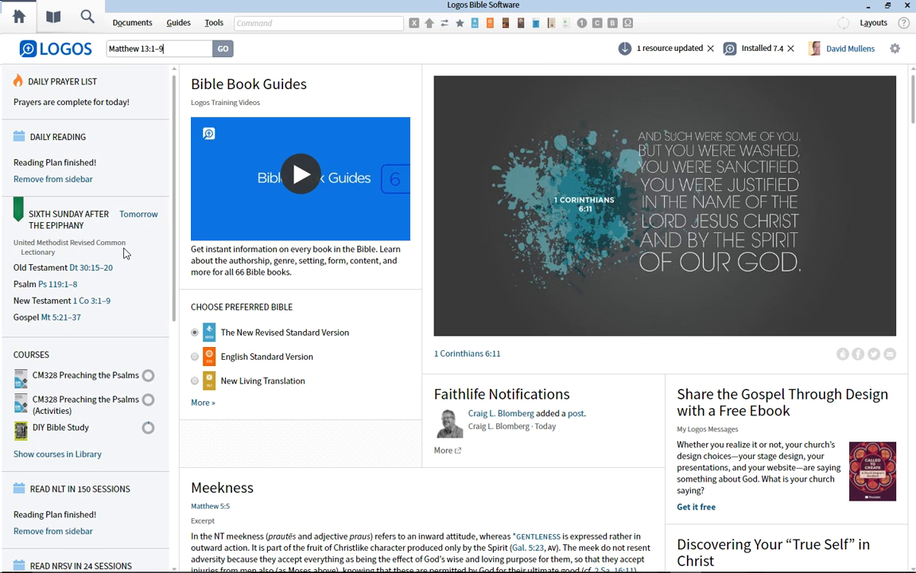
Browse down the Home feed, then return to Bible Book Guides and the 1 Corinthians 6:11 image.
scroll(124, 253, "down", 4)
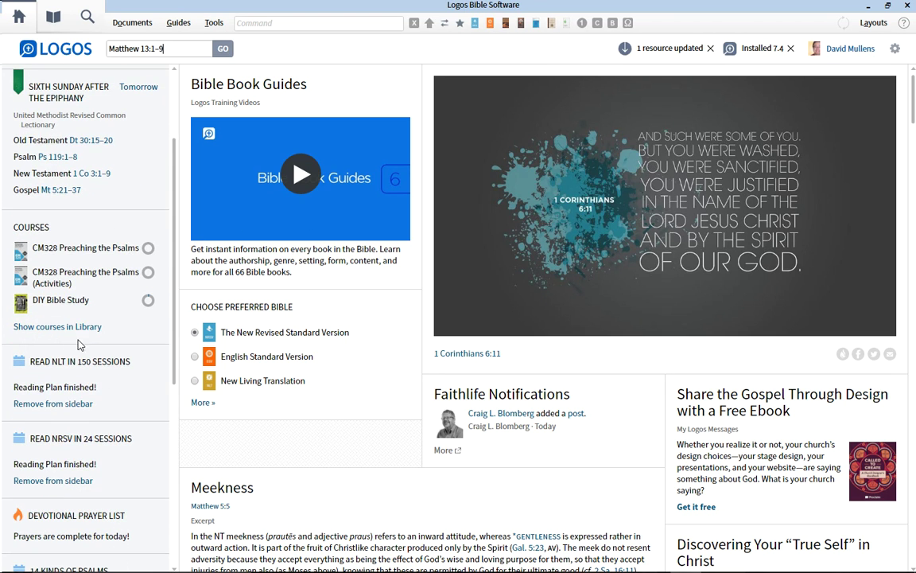
scroll(78, 344, "down", 2)
mouse_move(104, 330)
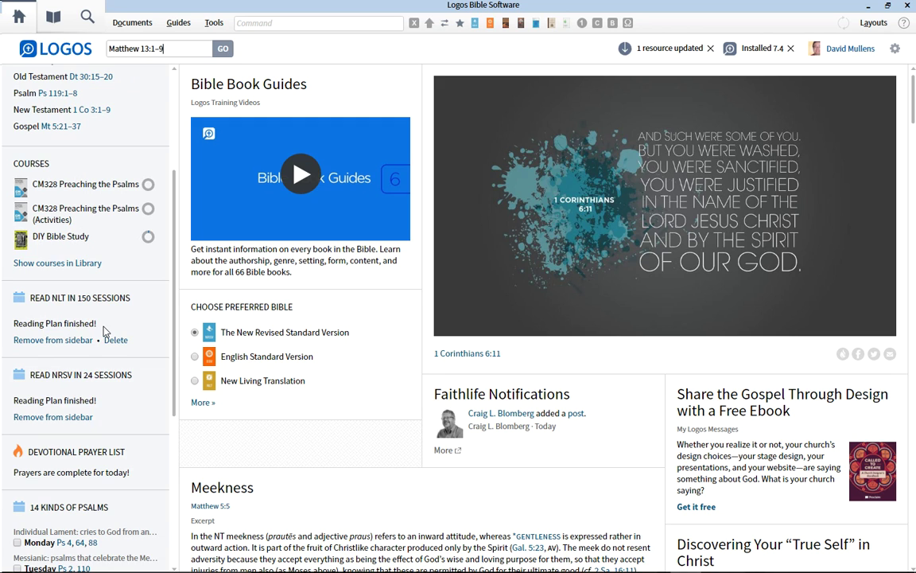
scroll(99, 334, "down", 6)
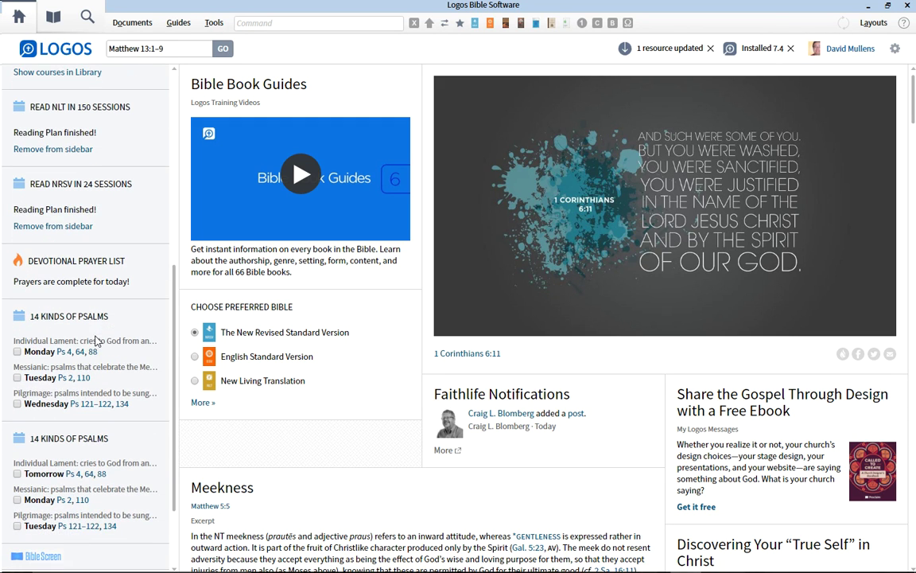
scroll(121, 337, "down", 3)
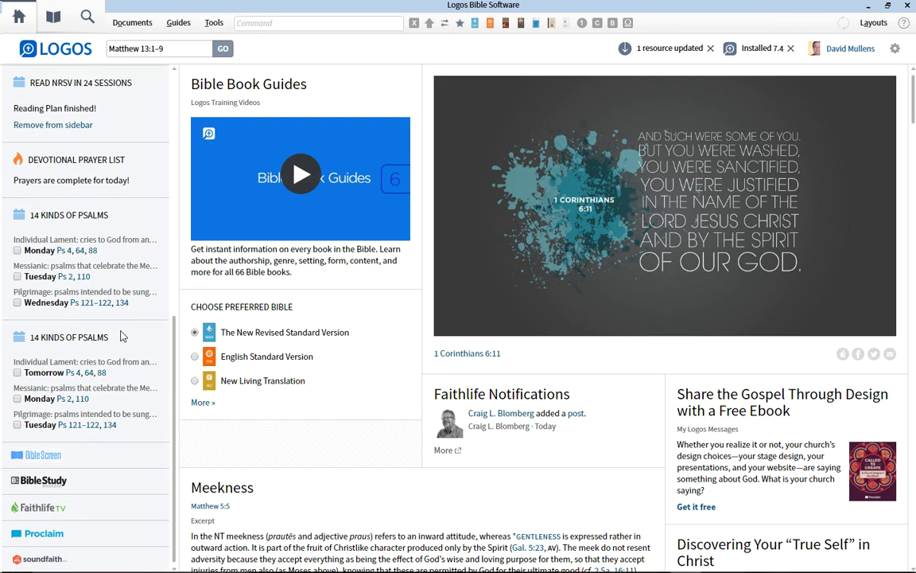
scroll(121, 336, "up", 15)
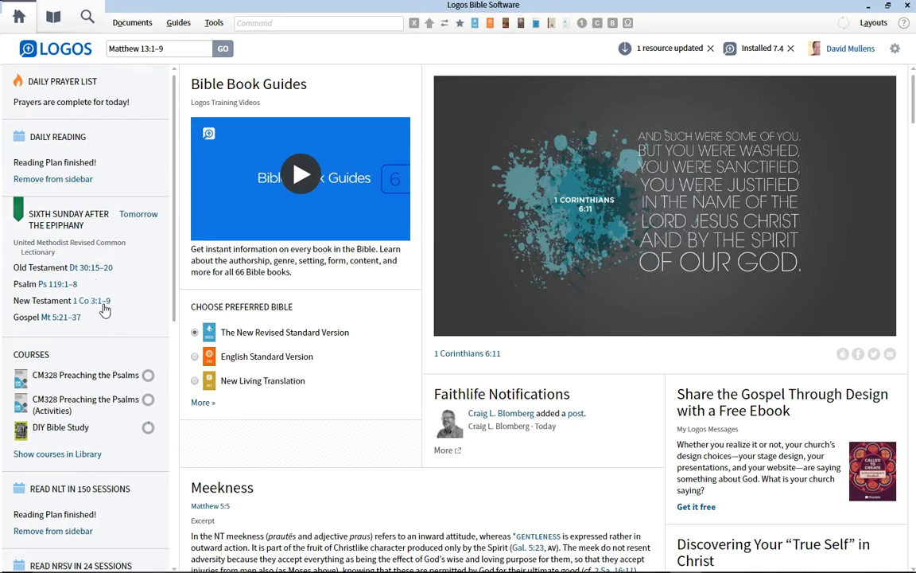
scroll(382, 402, "down", 5)
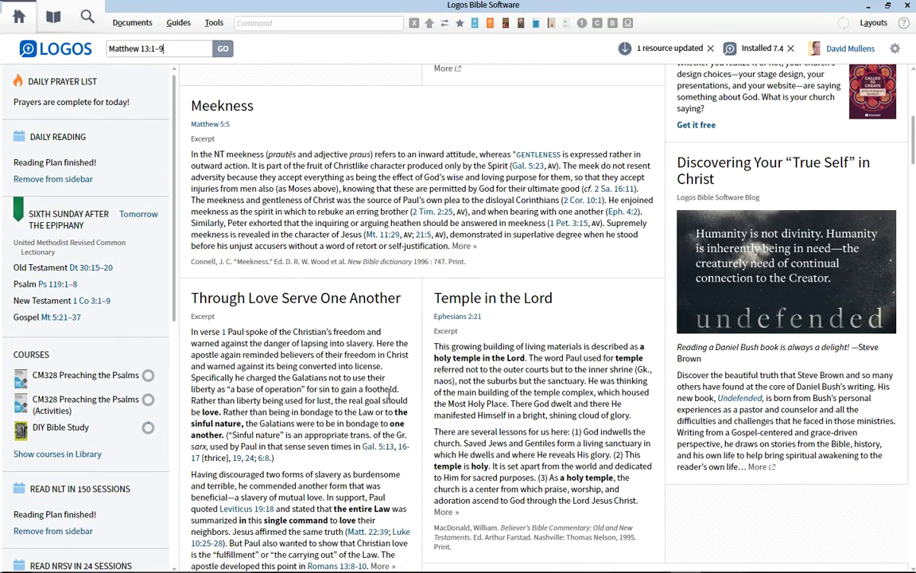
scroll(390, 342, "down", 1)
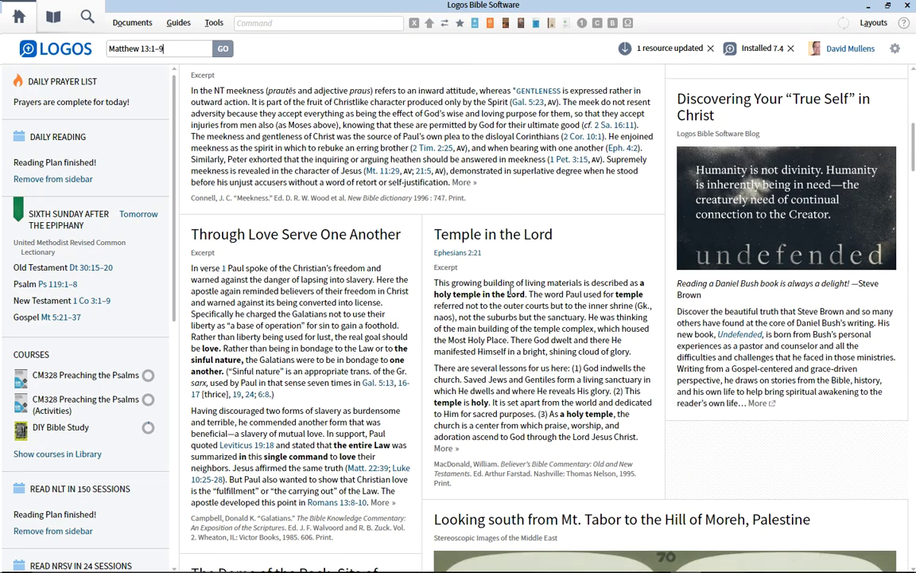
scroll(477, 307, "down", 1)
scroll(478, 307, "down", 5)
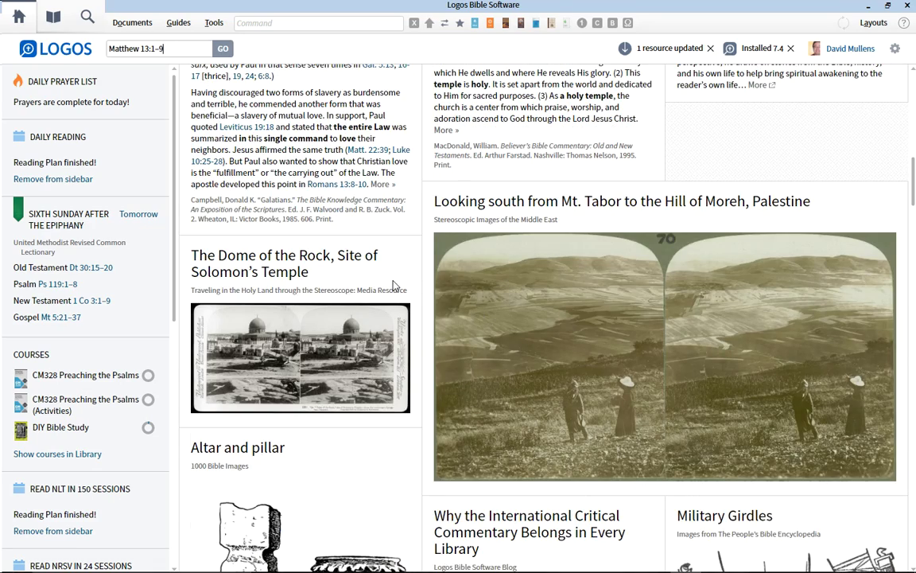
scroll(393, 284, "down", 6)
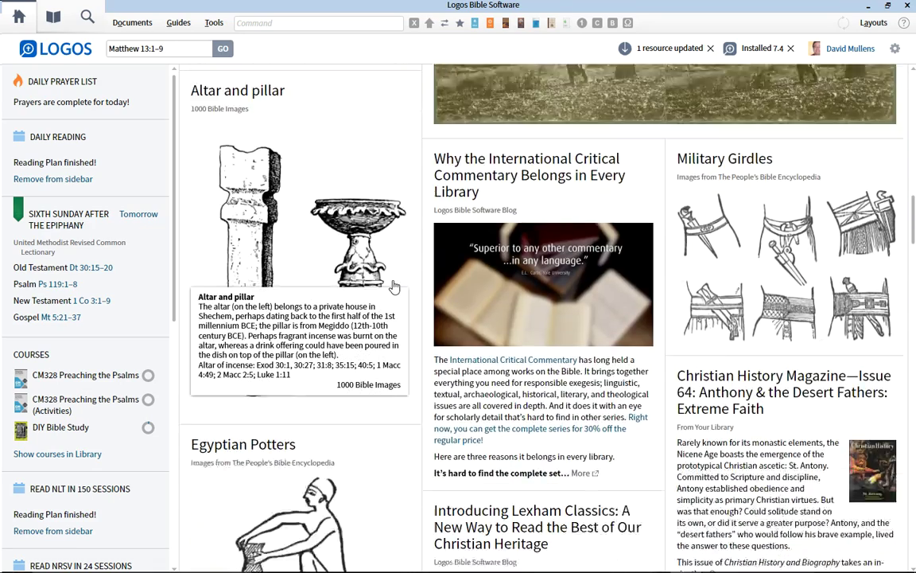
scroll(393, 285, "down", 8)
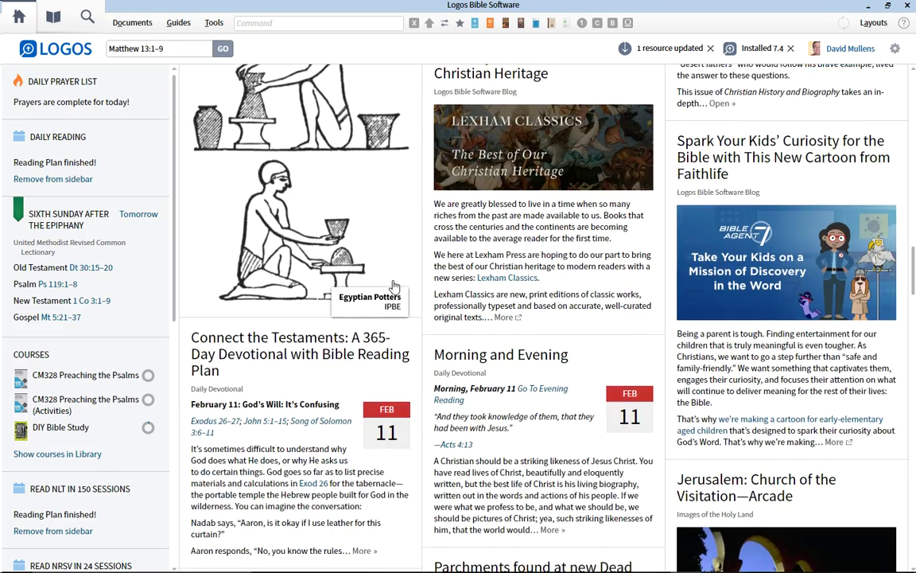
scroll(393, 285, "down", 2)
scroll(525, 328, "down", 1)
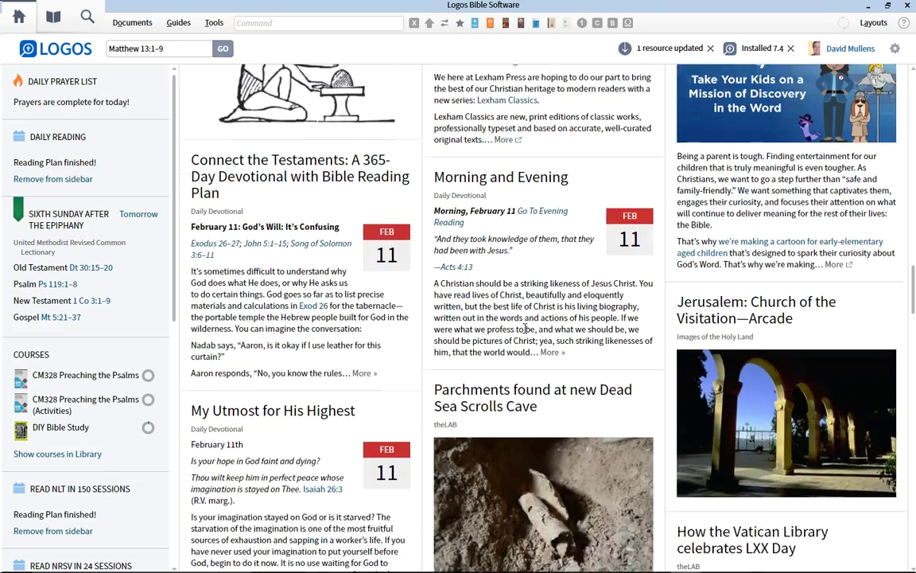
scroll(525, 328, "down", 1)
scroll(525, 334, "down", 7)
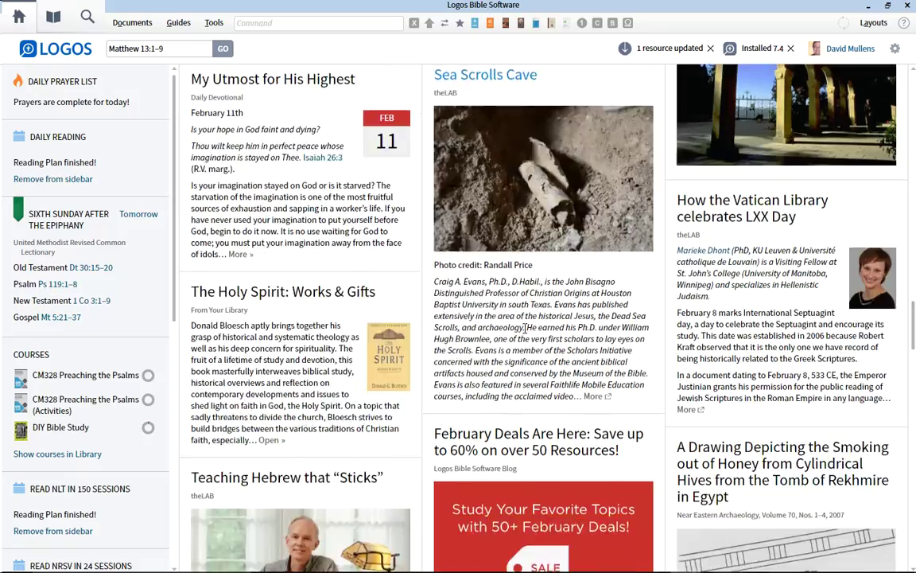
scroll(525, 335, "down", 3)
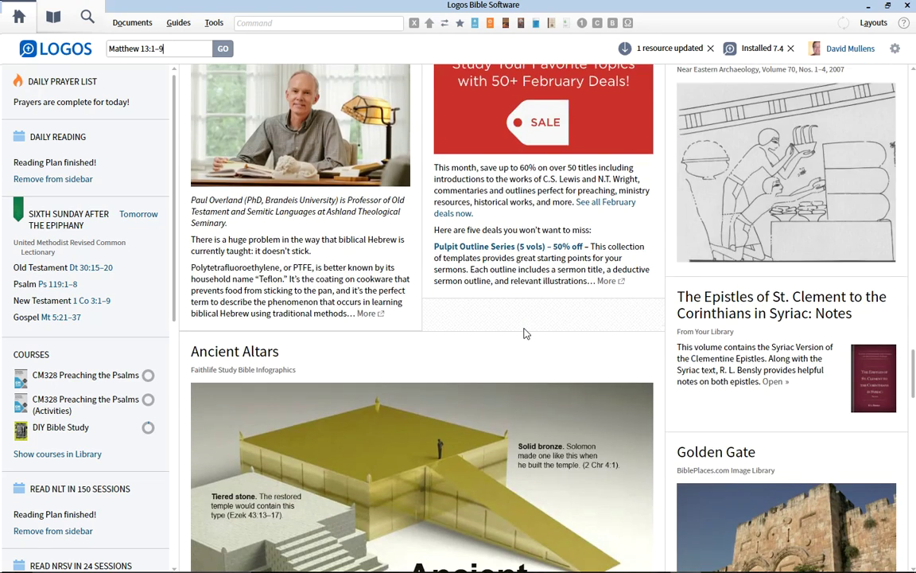
scroll(525, 334, "down", 2)
scroll(525, 334, "down", 2)
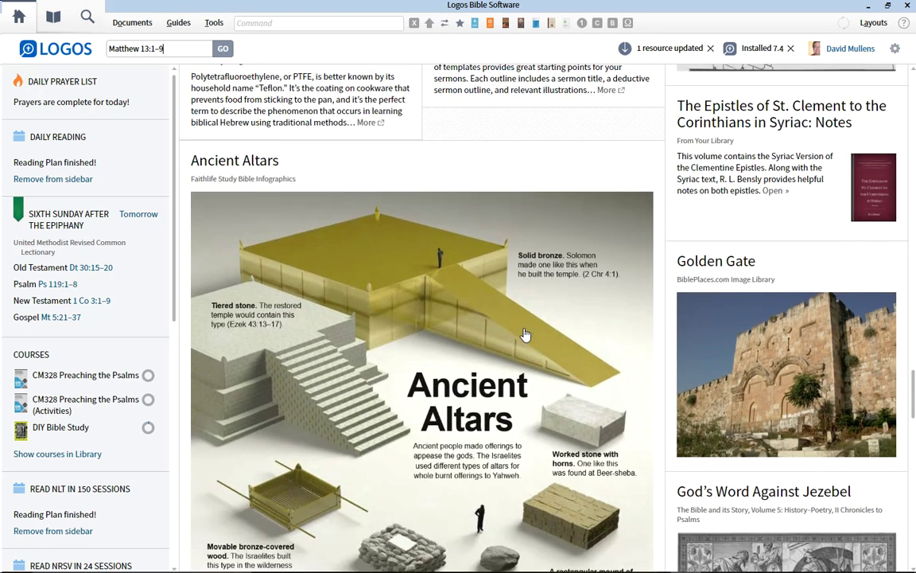
scroll(525, 334, "down", 4)
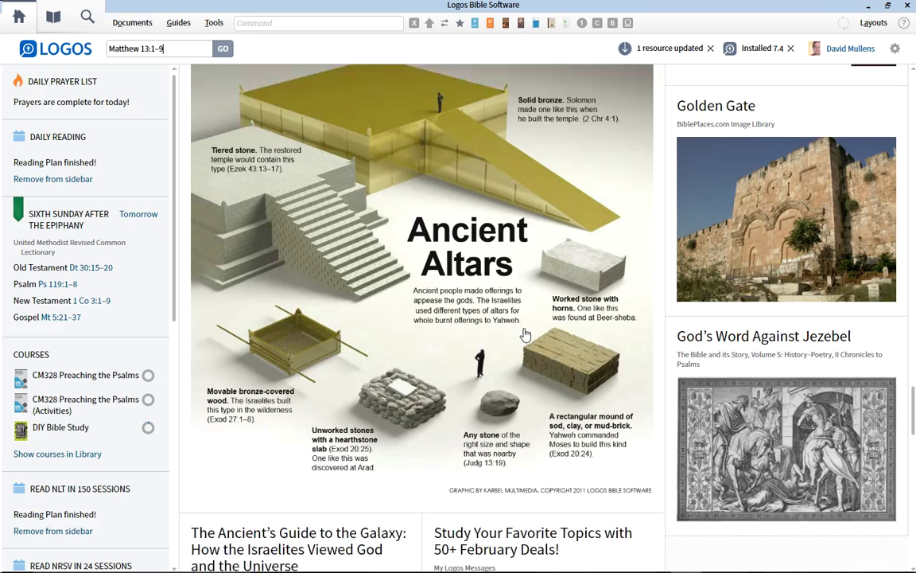
scroll(525, 334, "down", 2)
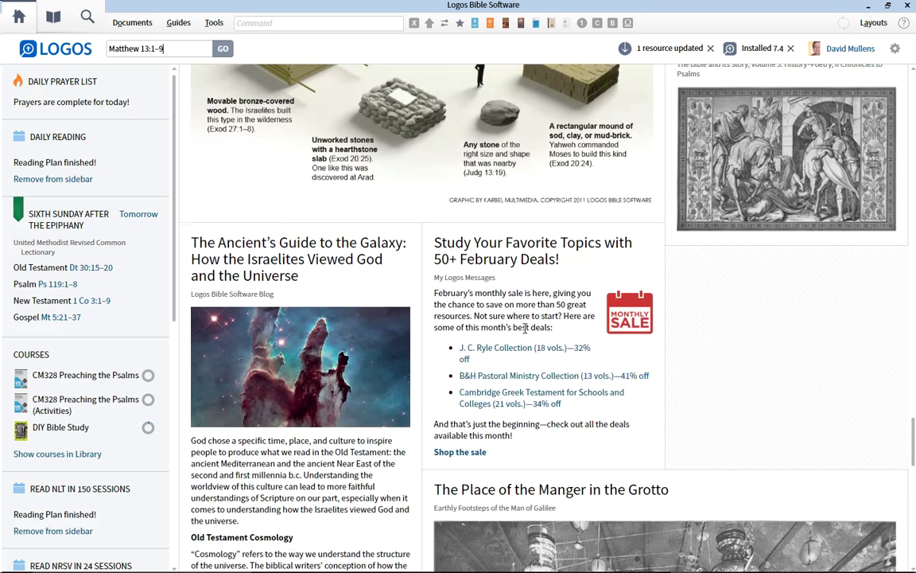
scroll(525, 329, "down", 2)
scroll(525, 334, "up", 9)
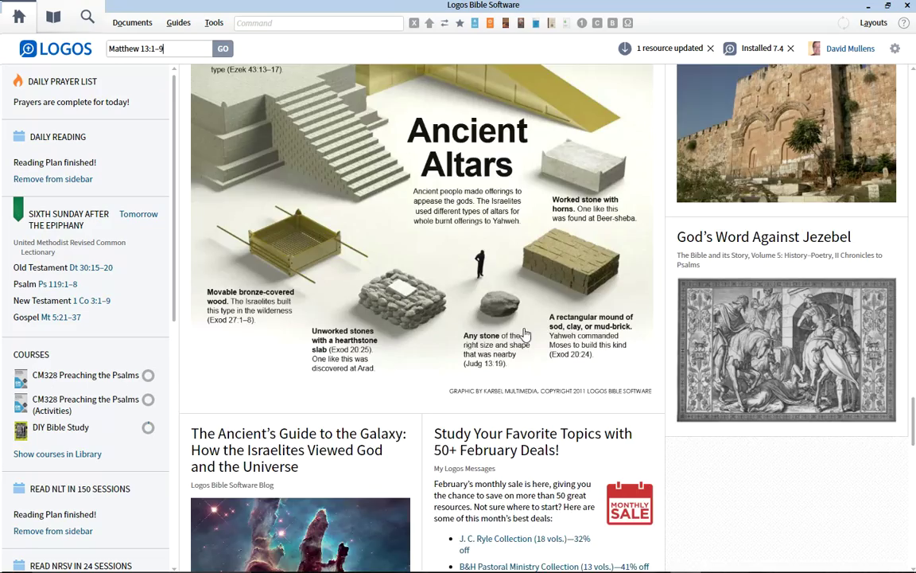
scroll(525, 334, "up", 20)
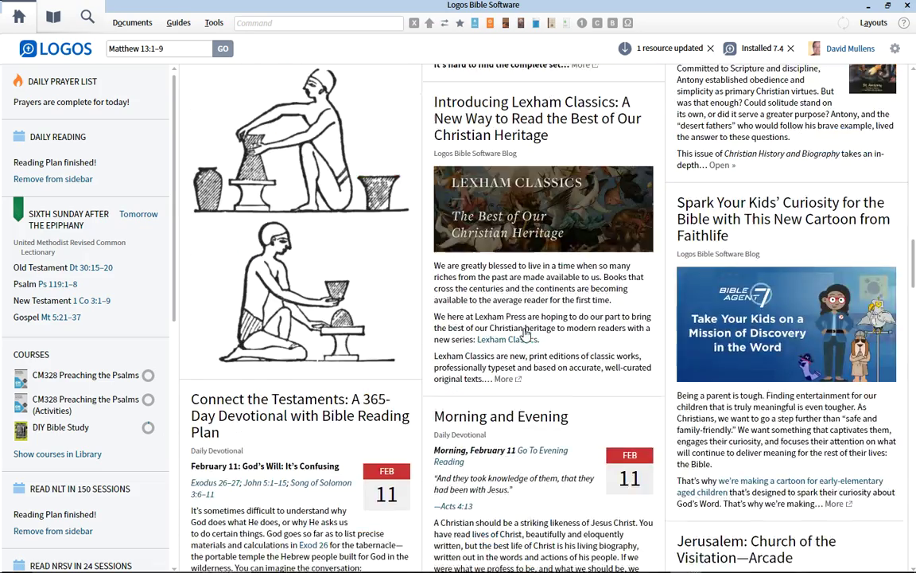
scroll(524, 333, "up", 20)
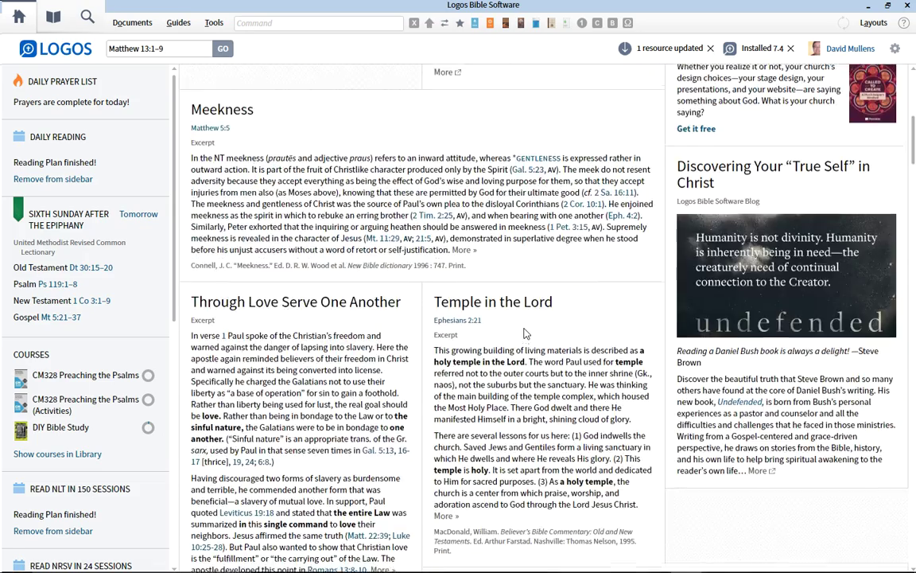
scroll(525, 330, "up", 1)
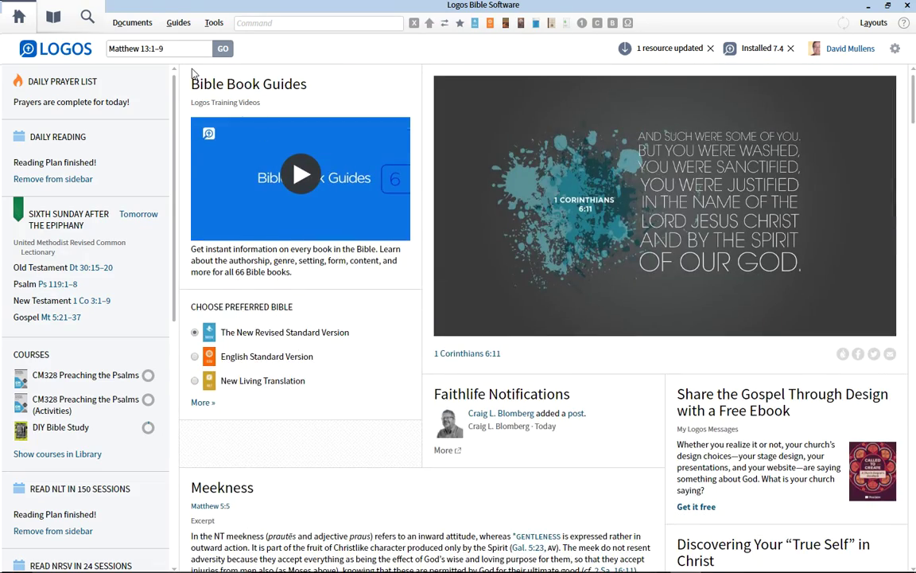
Replace the Matthew 13:1–9 search entry with 'Luke 11' to list its passage suggestions.
left_click_drag(191, 49, 56, 57)
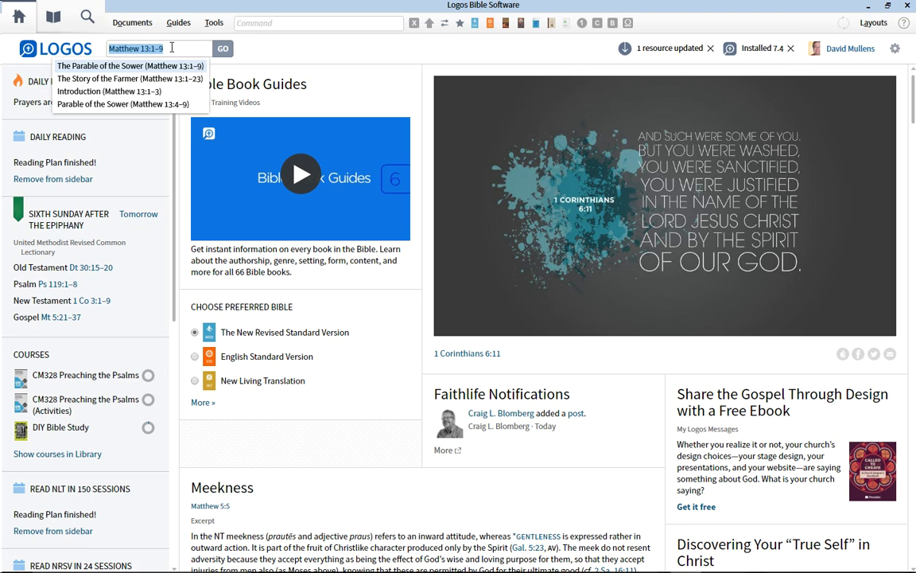
key("BackSpace")
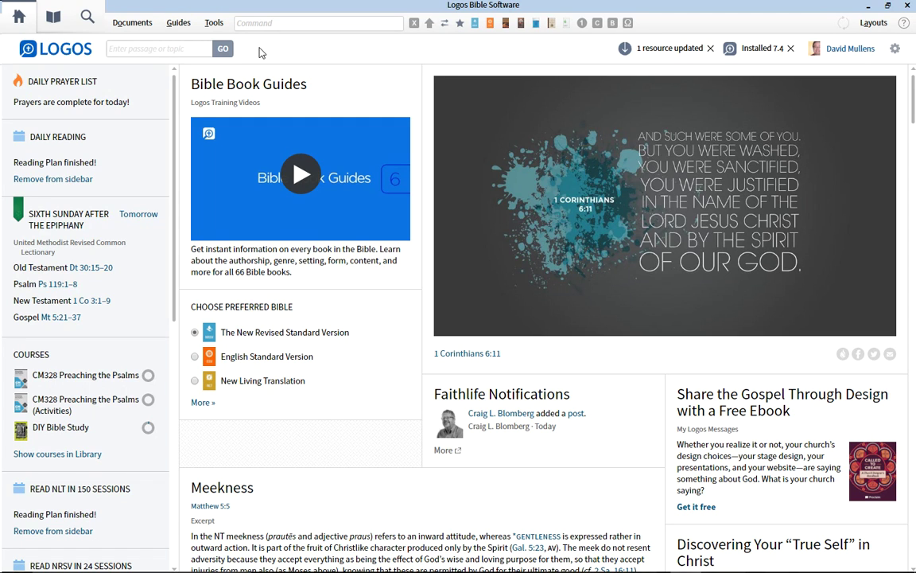
type("Luke 11")
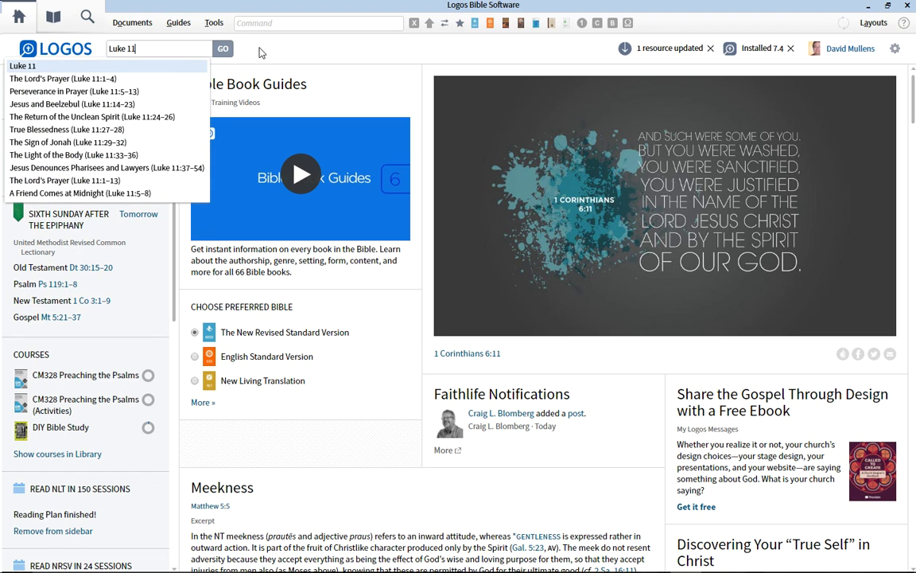
Open the passage guide for The Lord's Prayer (Luke 11:1–4).
left_click(117, 80)
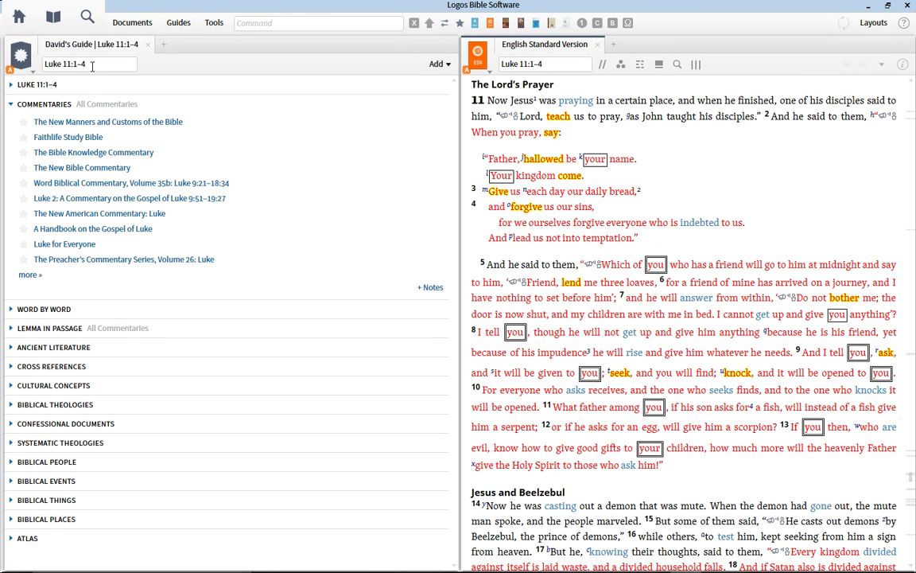
mouse_move(64, 141)
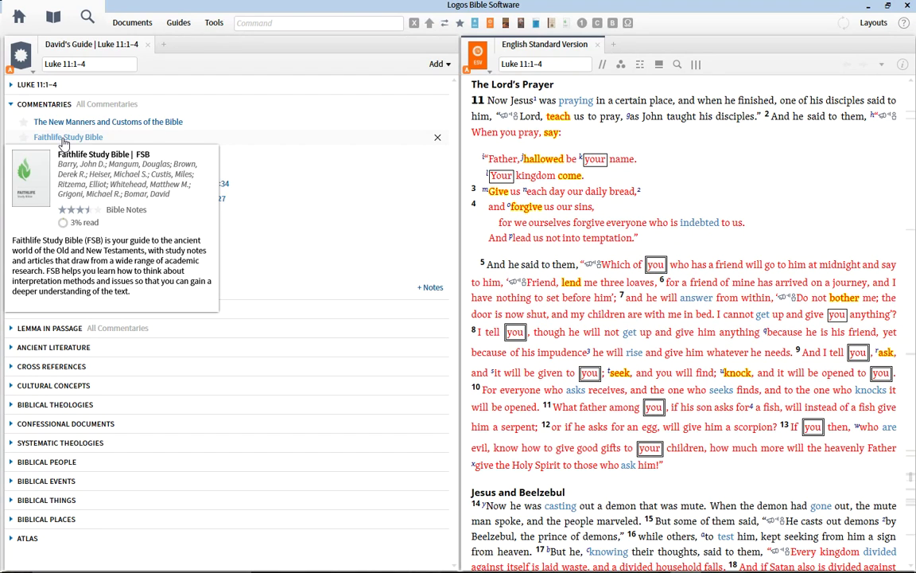
Show Faithlife Study Bible notes, expand the Luke 11:6 note's Entertain article, and expand Biblical People.
left_click(64, 141)
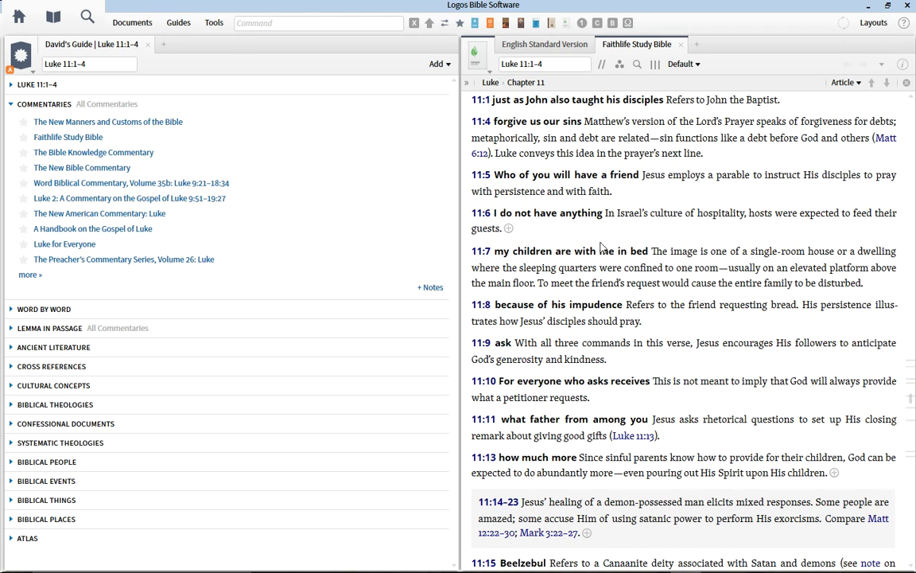
left_click(510, 229)
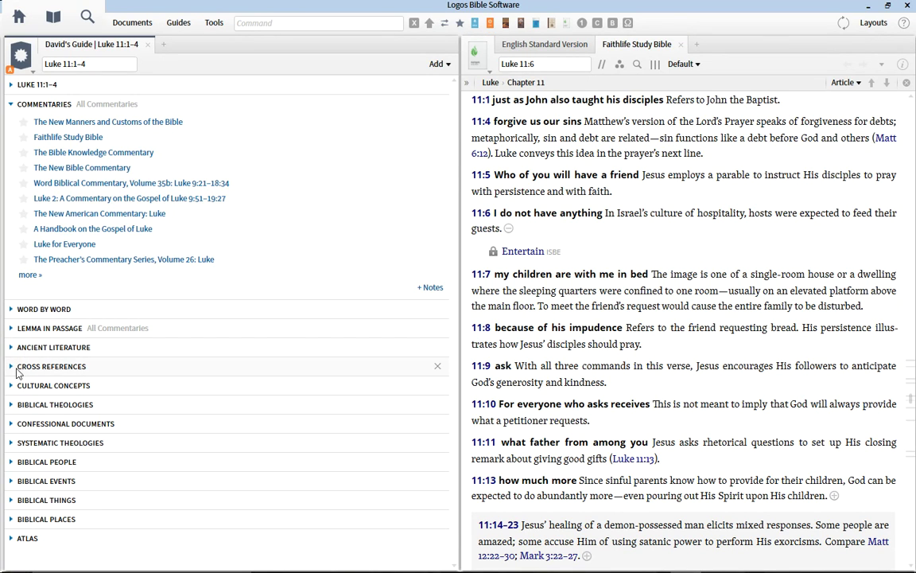
left_click(10, 462)
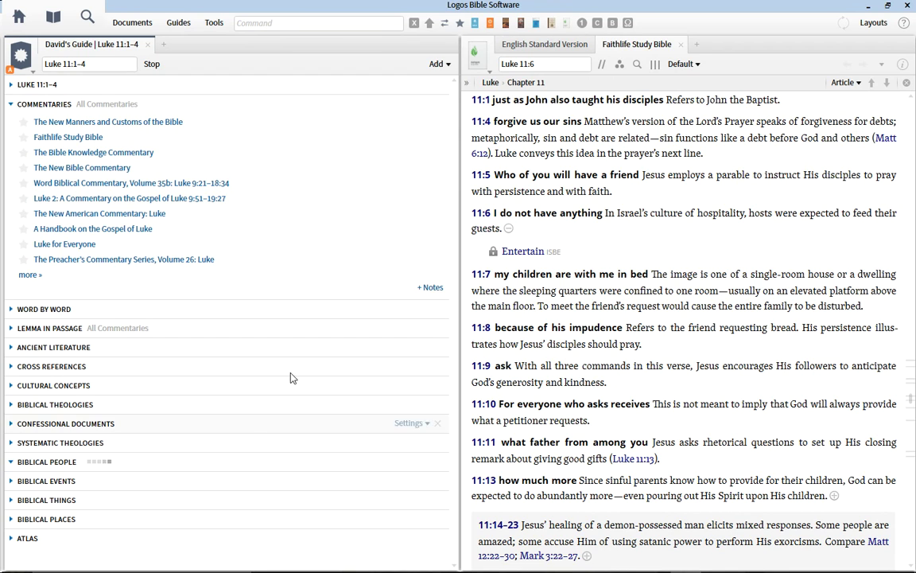
From Home, search 'matthew 13' and open The Parable of the Sower (Matthew 13:1–9) guide.
left_click(19, 17)
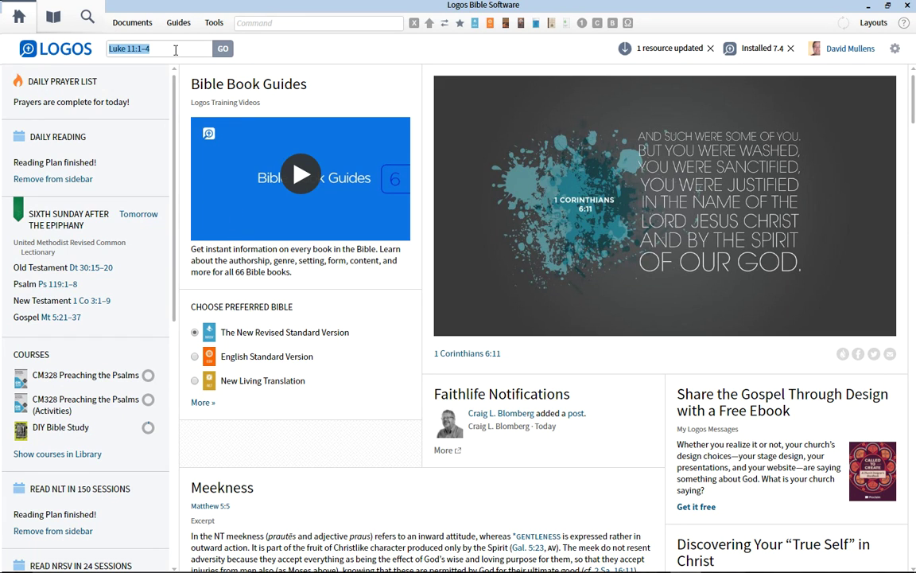
type("m")
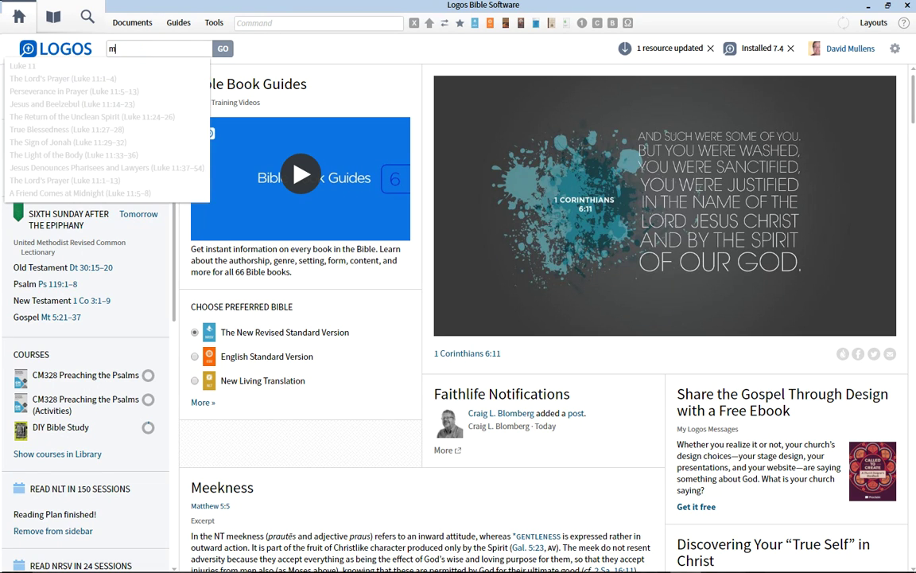
type("atthew 13:")
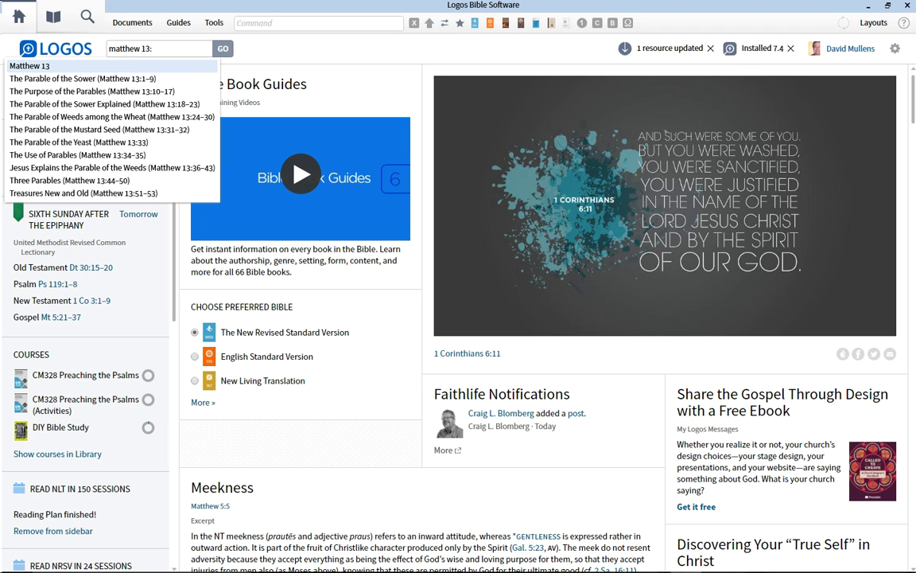
key("Down")
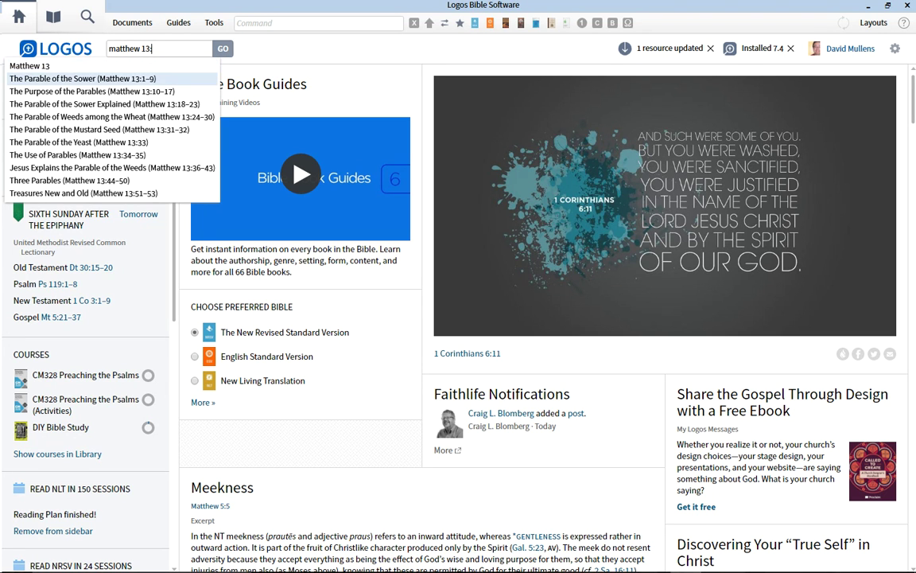
key("Return")
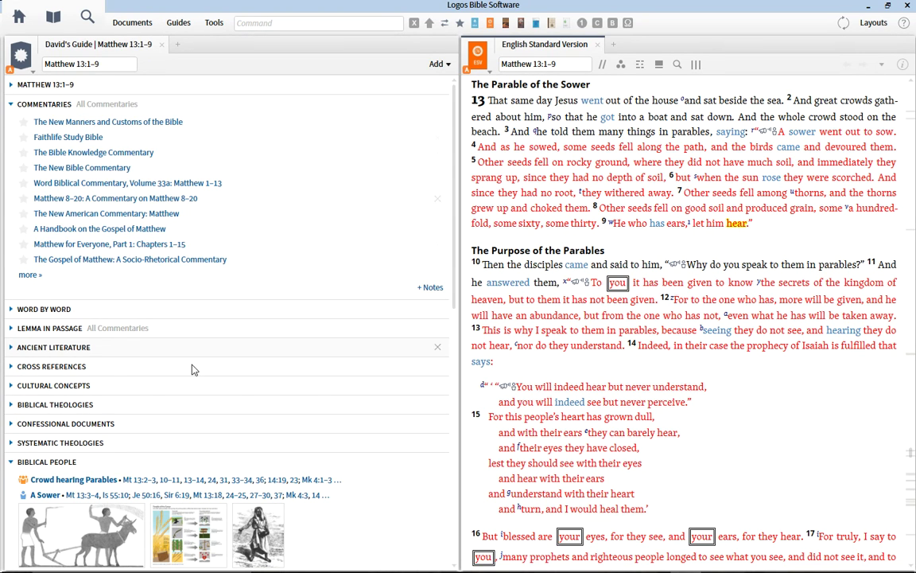
scroll(138, 430, "down", 2)
scroll(138, 429, "down", 4)
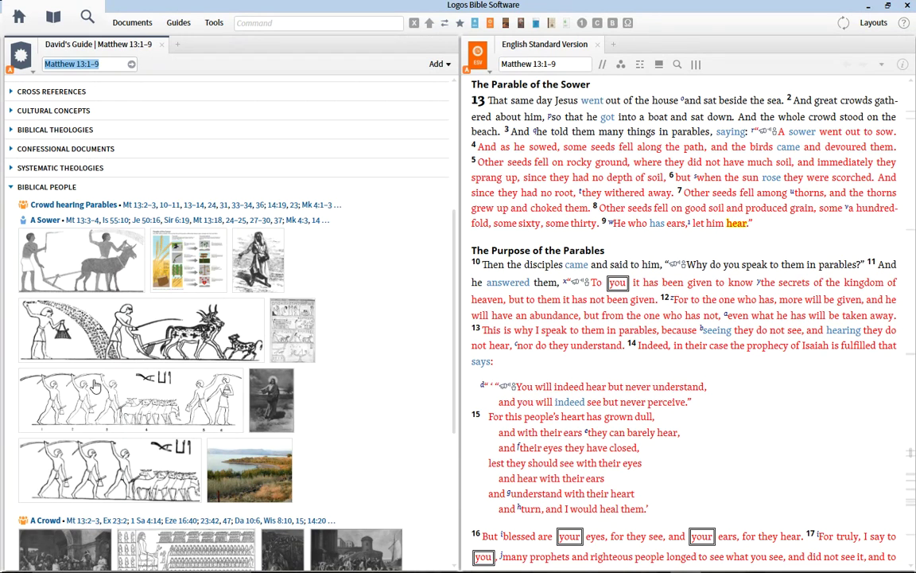
scroll(310, 347, "up", 5)
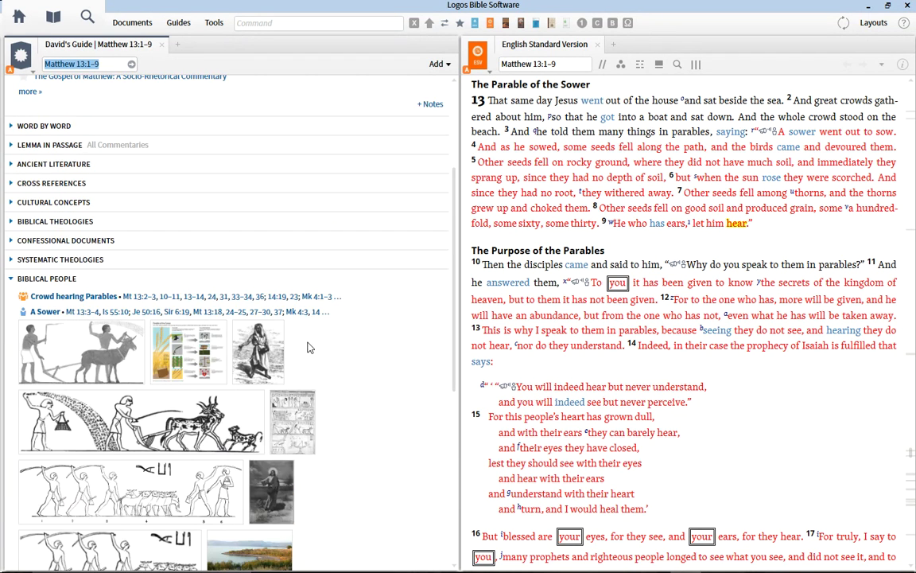
scroll(310, 347, "up", 2)
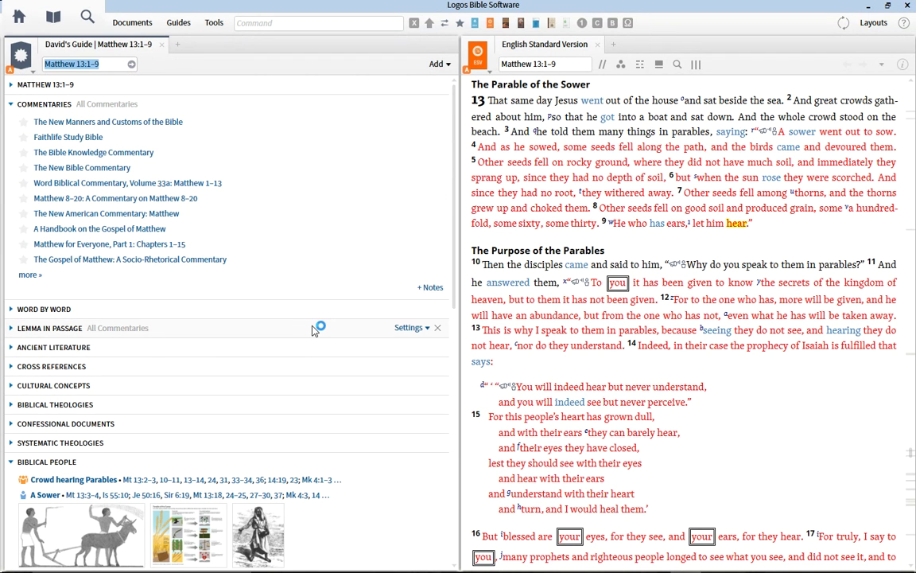